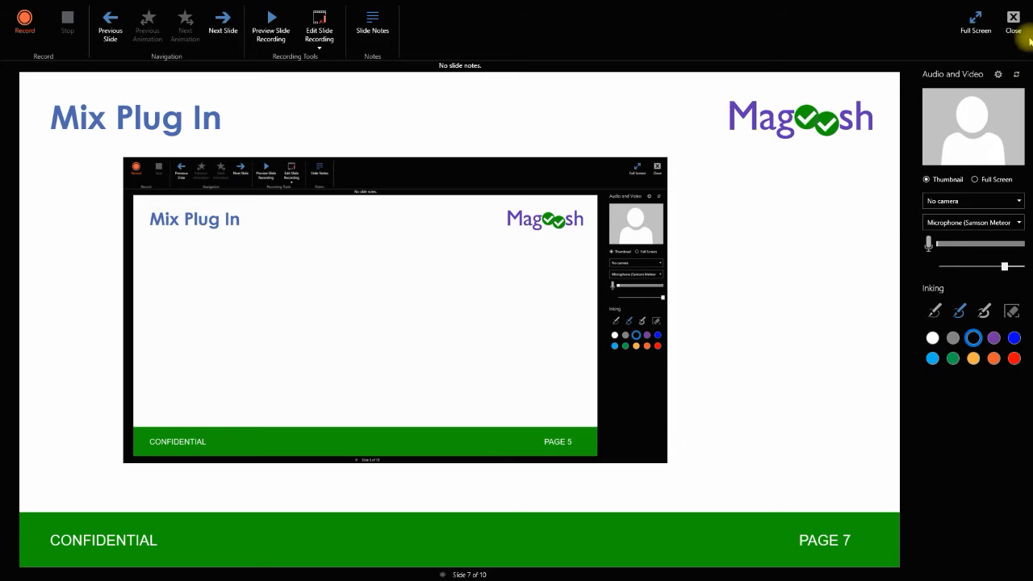
Close the slide recorder and browse the available Lab Office Add-ins list, closing it without adding any.
{"action": "left_click", "coordinate": [1014, 20]}
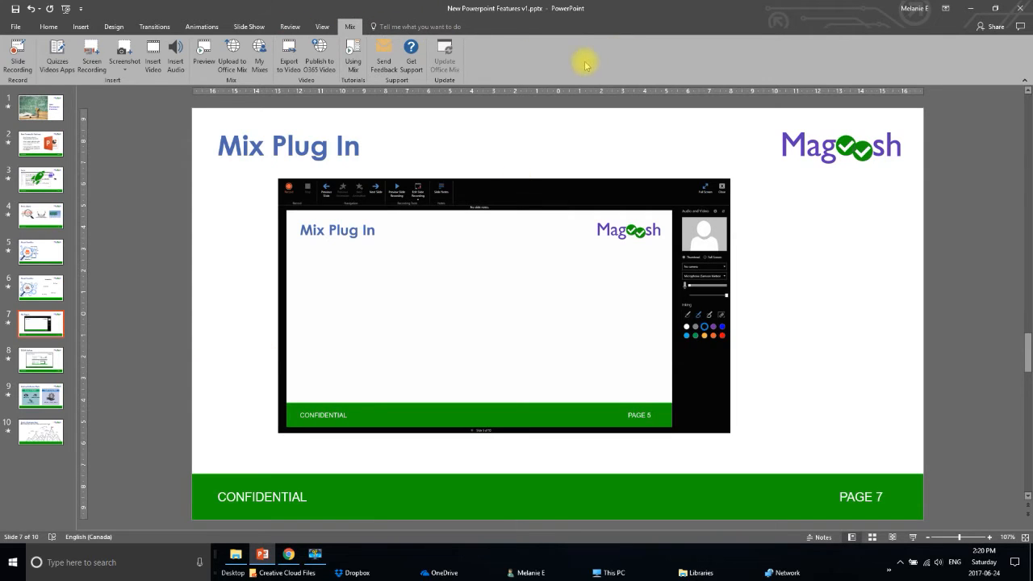
{"action": "left_click", "coordinate": [57, 50]}
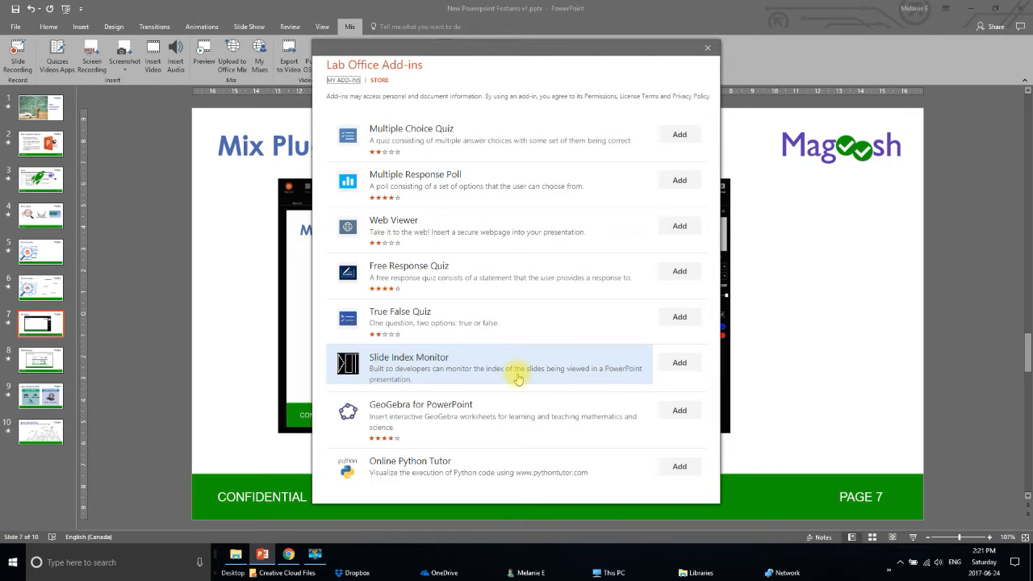
{"action": "scroll", "coordinate": [515, 467], "scroll_direction": "down", "scroll_amount": 3}
{"action": "scroll", "coordinate": [516, 472], "scroll_direction": "down", "scroll_amount": 1}
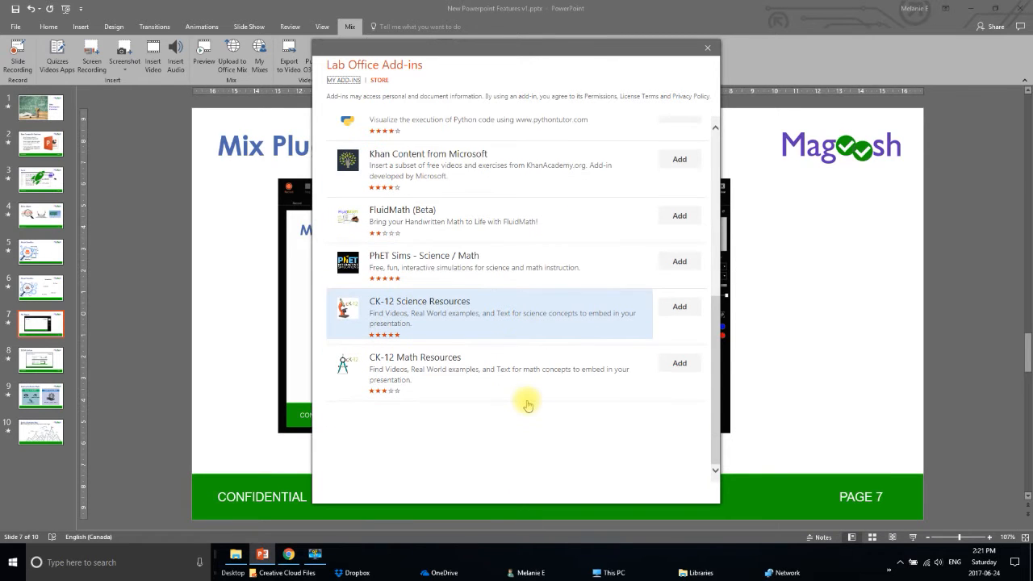
{"action": "scroll", "coordinate": [526, 399], "scroll_direction": "up", "scroll_amount": 3}
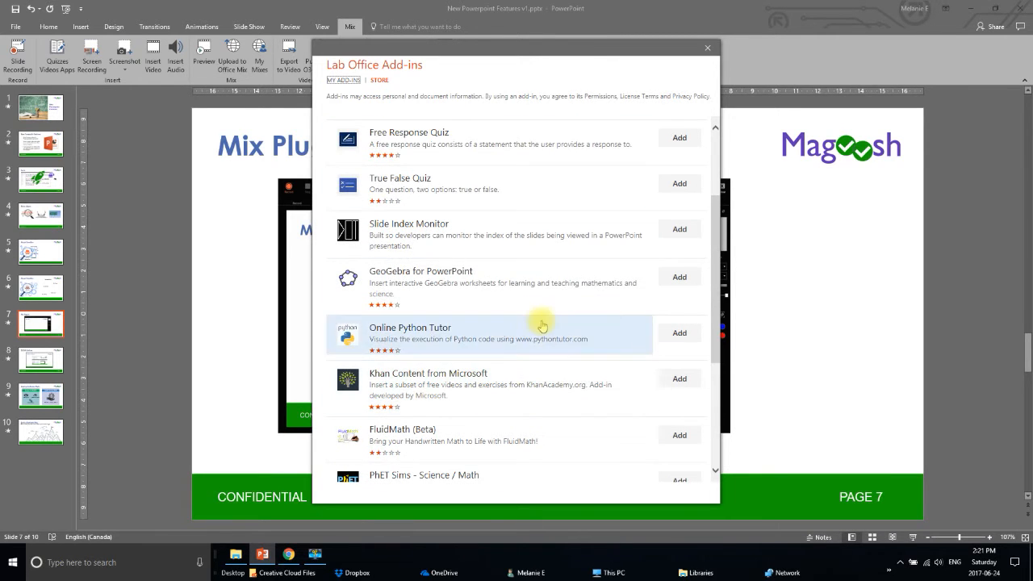
{"action": "left_click", "coordinate": [708, 51]}
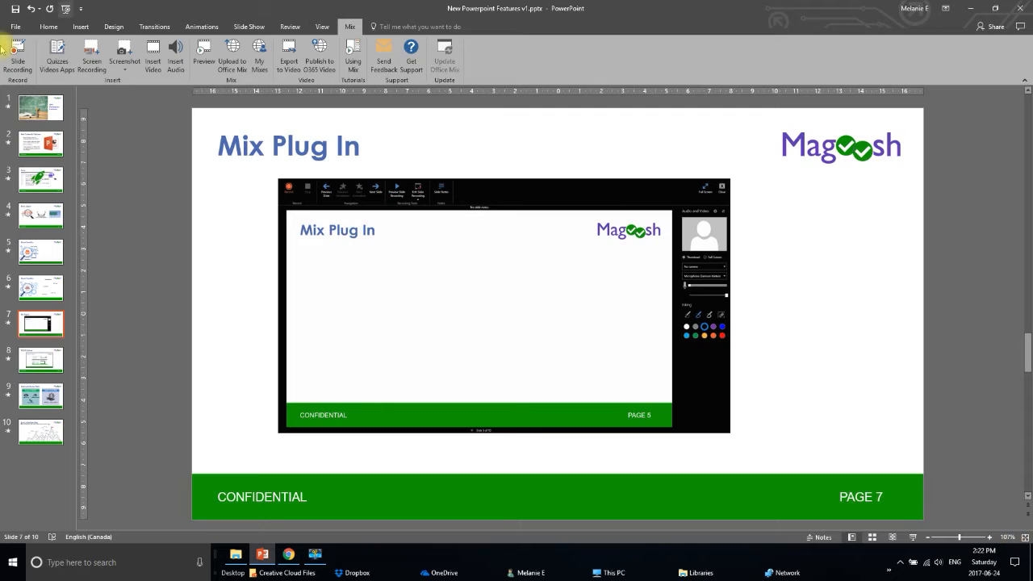
Start a Mix screen recording and select nearly the whole browser window as the recording area.
{"action": "left_click", "coordinate": [94, 68]}
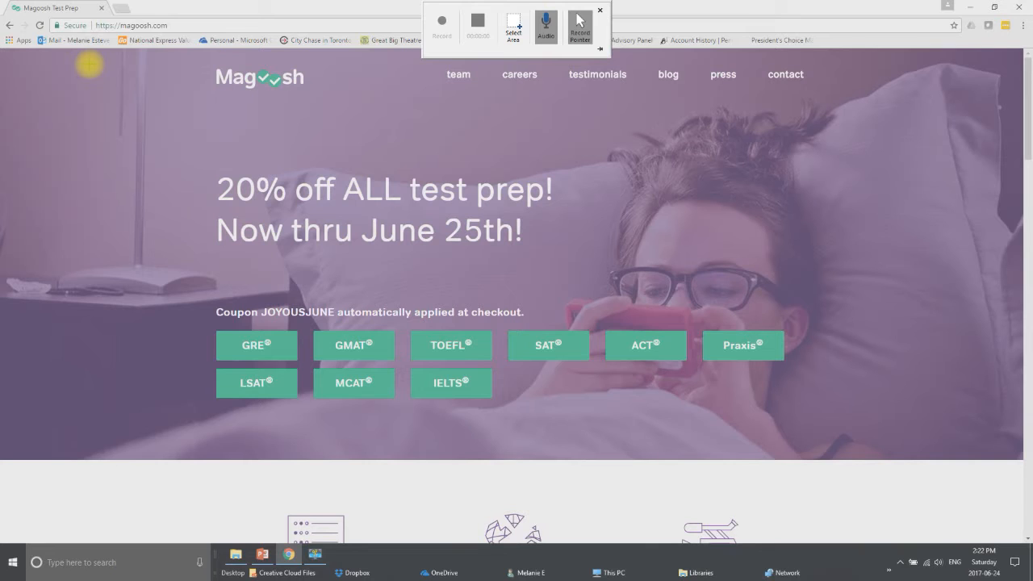
{"action": "left_click", "coordinate": [516, 24]}
{"action": "left_click_drag", "start_coordinate": [6, 47], "coordinate": [1006, 513]}
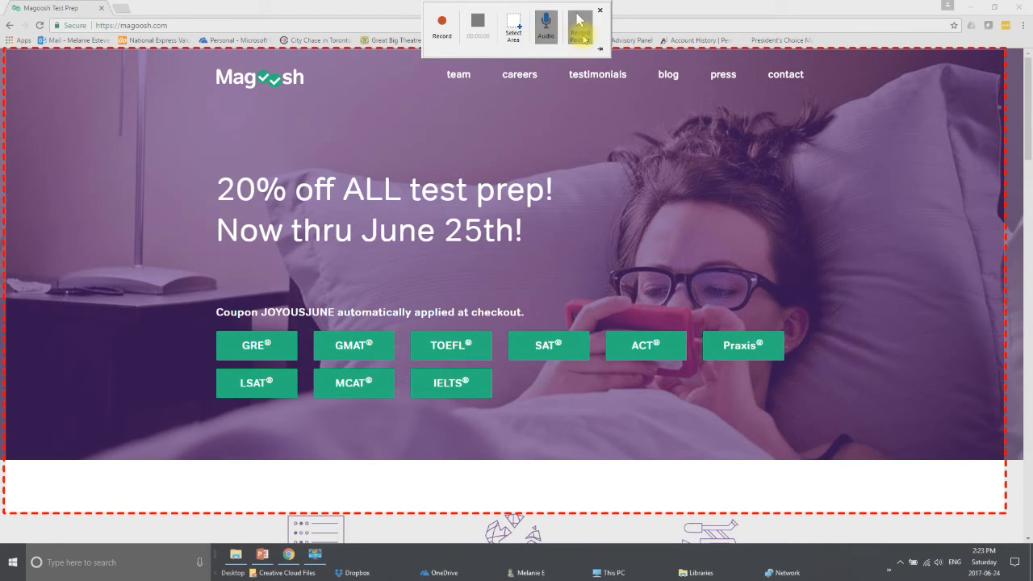
Record the screen while scrolling the Magoosh homepage and opening its careers page.
{"action": "left_click", "coordinate": [442, 24]}
{"action": "scroll", "coordinate": [279, 193], "scroll_direction": "down", "scroll_amount": 3}
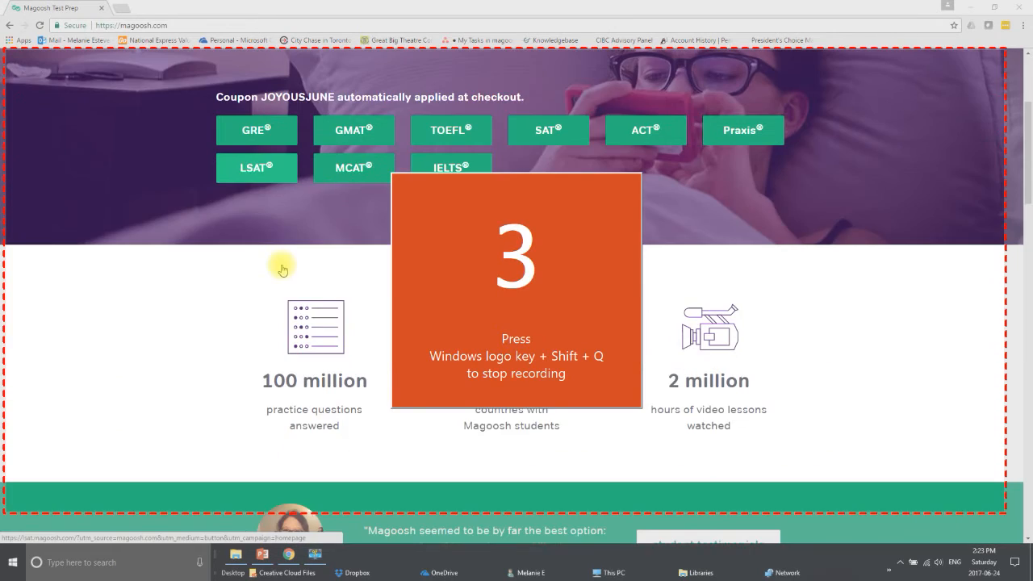
{"action": "scroll", "coordinate": [283, 269], "scroll_direction": "up", "scroll_amount": 3}
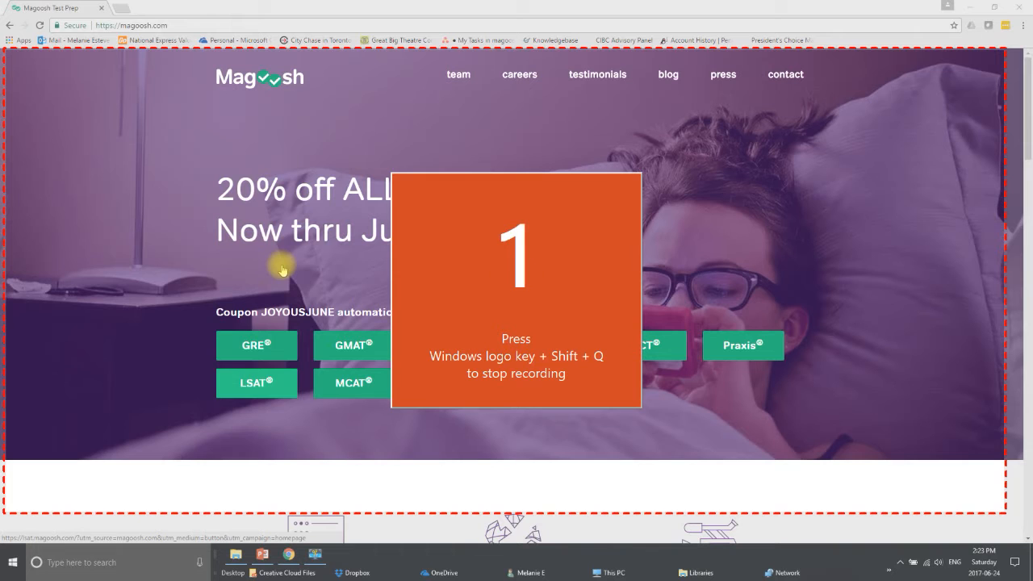
{"action": "scroll", "coordinate": [266, 299], "scroll_direction": "down", "scroll_amount": 6}
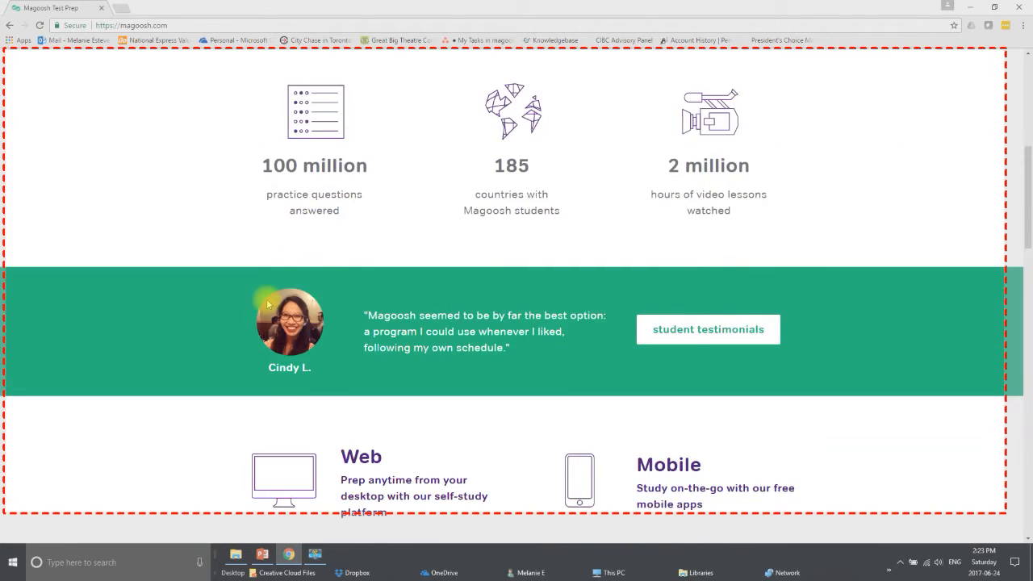
{"action": "scroll", "coordinate": [267, 298], "scroll_direction": "down", "scroll_amount": 8}
{"action": "left_click", "coordinate": [544, 357]}
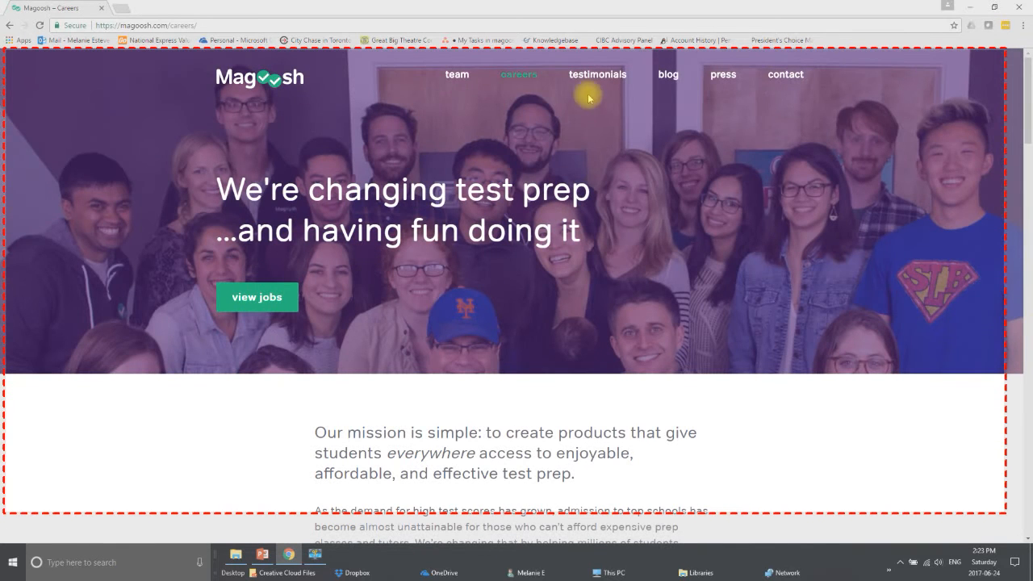
{"action": "left_click", "coordinate": [465, 75]}
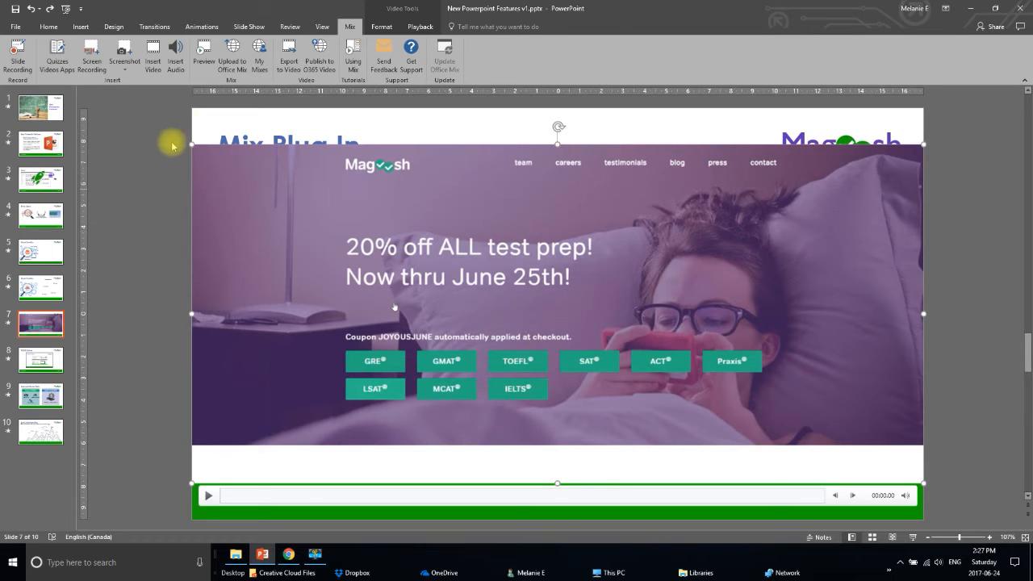
Shrink the inserted screen recording video and move it over the screenshot image in the slide.
{"action": "left_click_drag", "start_coordinate": [191, 144], "coordinate": [556, 347]}
{"action": "left_click_drag", "start_coordinate": [727, 375], "coordinate": [473, 315]}
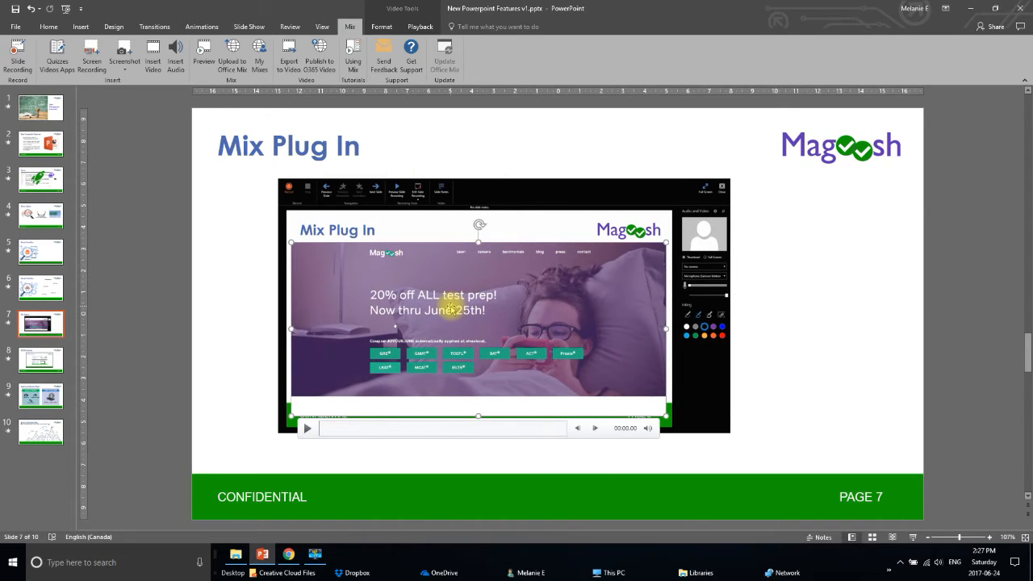
Review the video's Format and Playback options, then return to the Mix tools.
{"action": "left_click", "coordinate": [401, 13]}
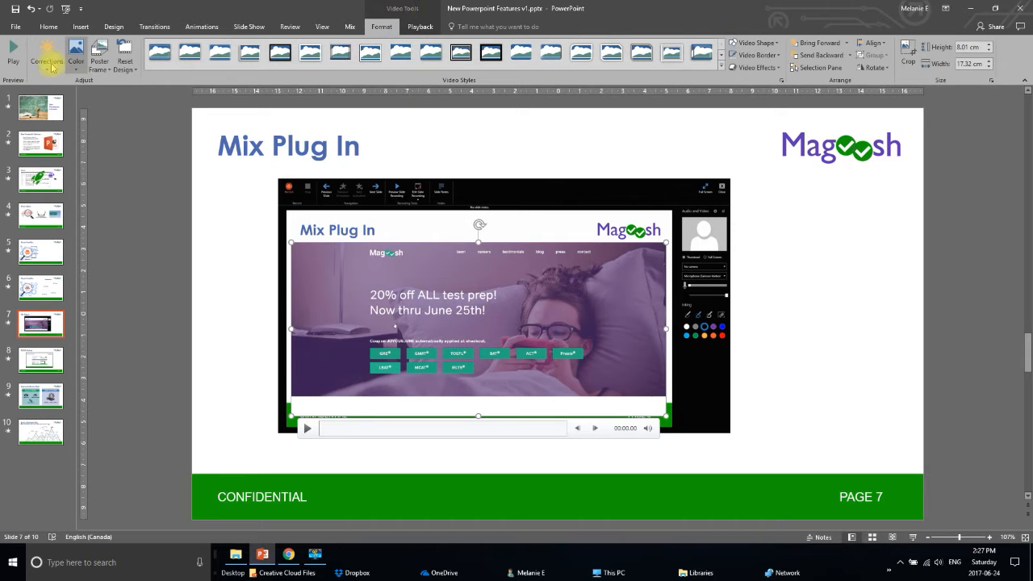
{"action": "left_click", "coordinate": [419, 27]}
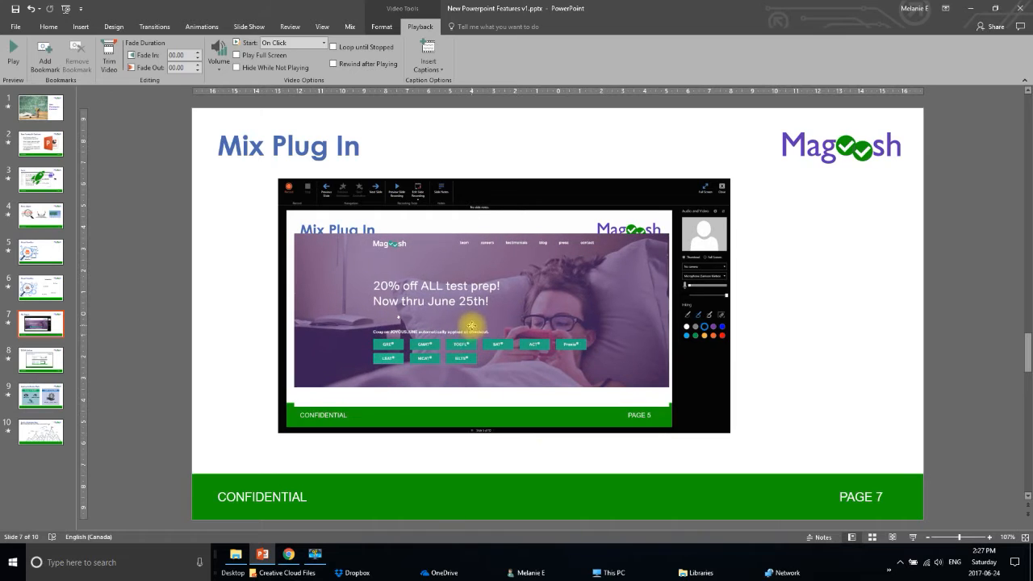
{"action": "left_click", "coordinate": [477, 313]}
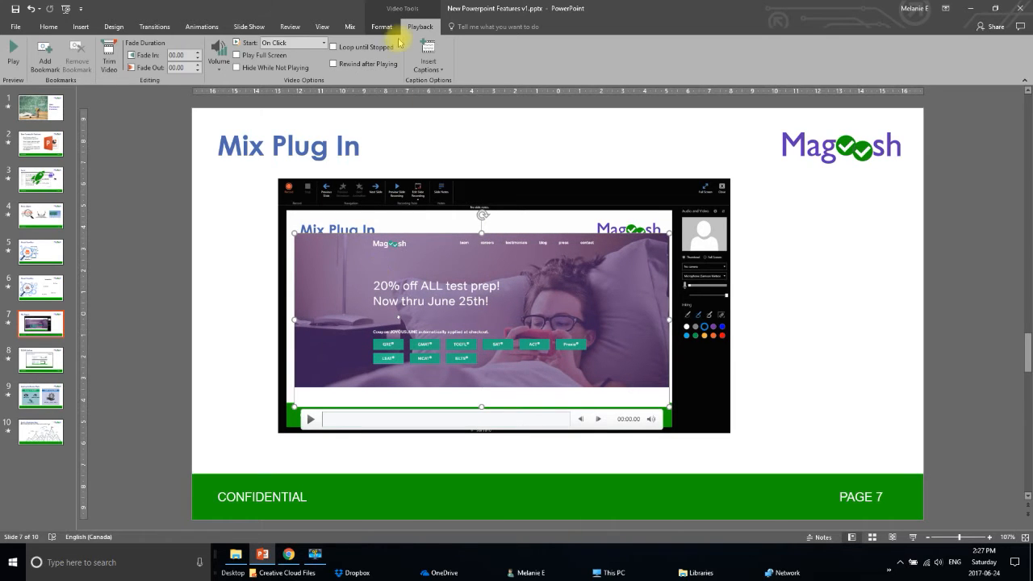
{"action": "left_click", "coordinate": [349, 28]}
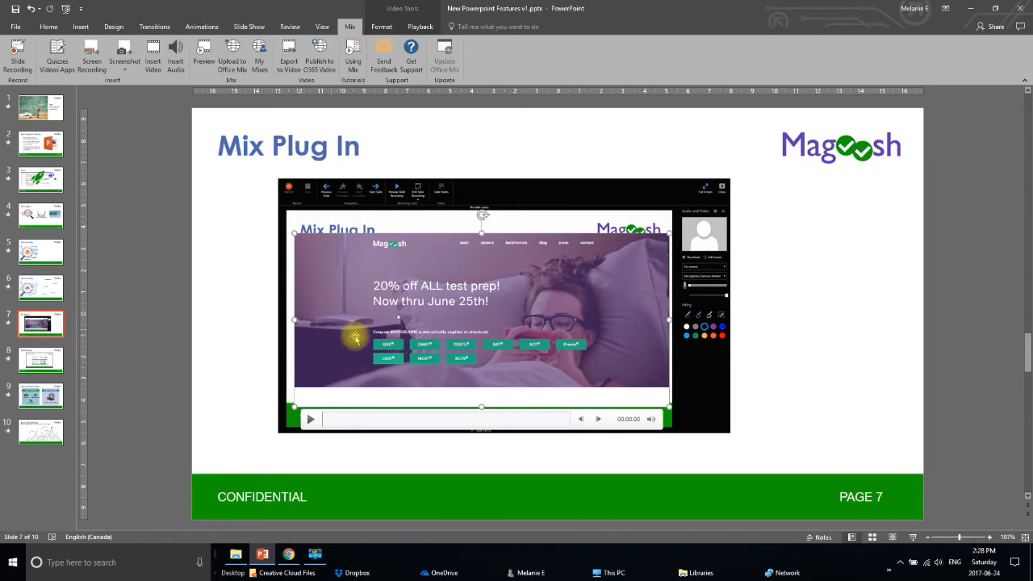
Insert a screen clipping of the browser's team profile page, then shrink it and place it beside the video.
{"action": "left_click", "coordinate": [123, 58]}
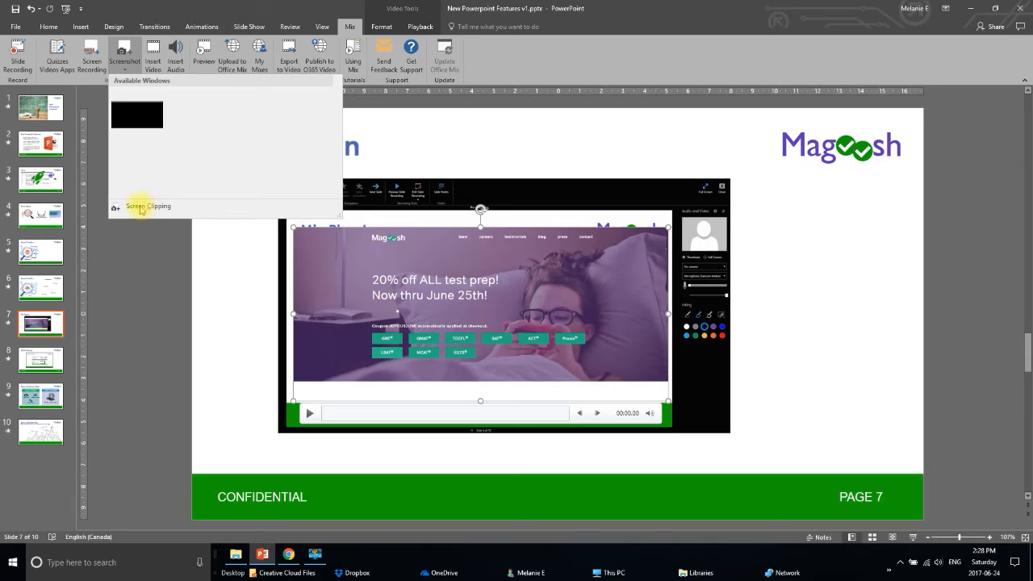
{"action": "left_click", "coordinate": [113, 209]}
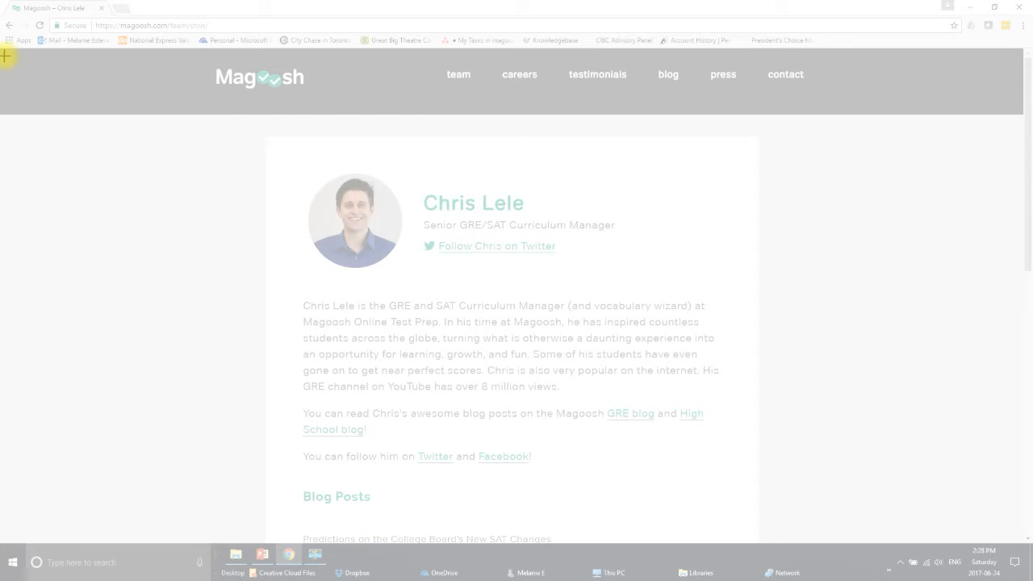
{"action": "left_click_drag", "start_coordinate": [4, 54], "coordinate": [1009, 548]}
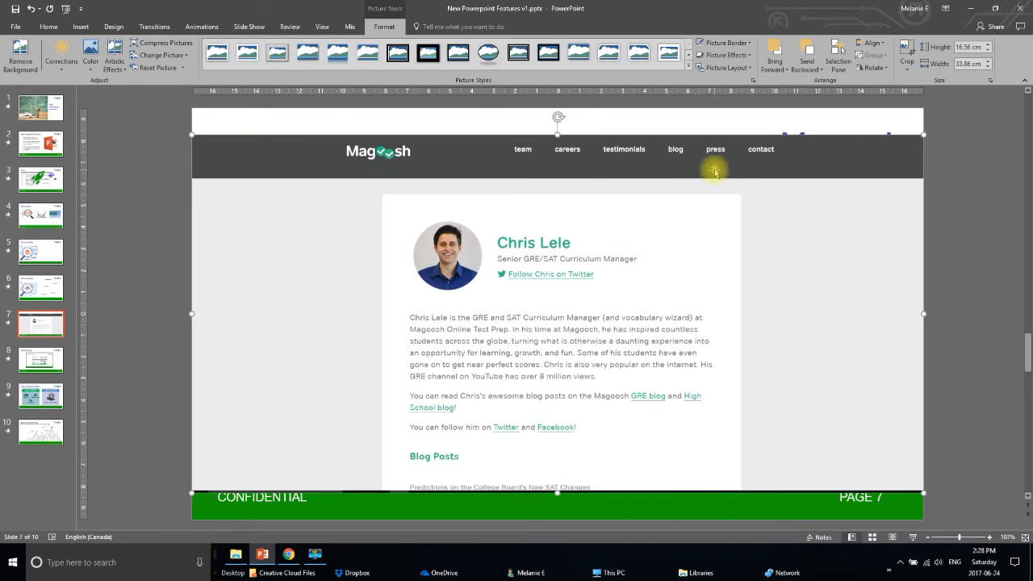
{"action": "left_click_drag", "start_coordinate": [923, 135], "coordinate": [447, 373]}
{"action": "left_click_drag", "start_coordinate": [404, 417], "coordinate": [744, 299]}
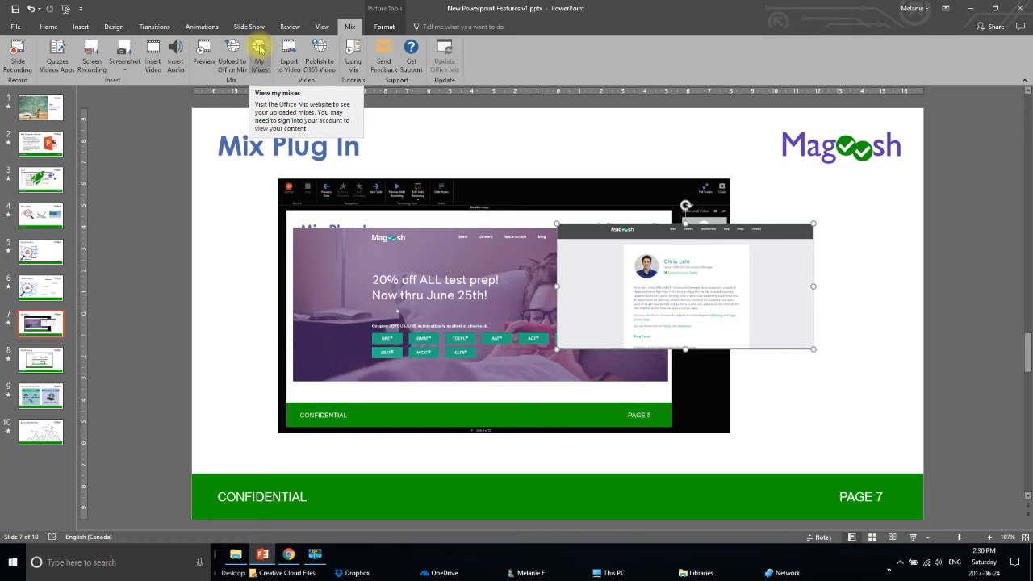
On slide 8, insert a Summary Zoom of slides 8 ZOOM Options, 9 Getting the Basics Right and 10 Build a Business Map.
{"action": "left_click", "coordinate": [26, 365]}
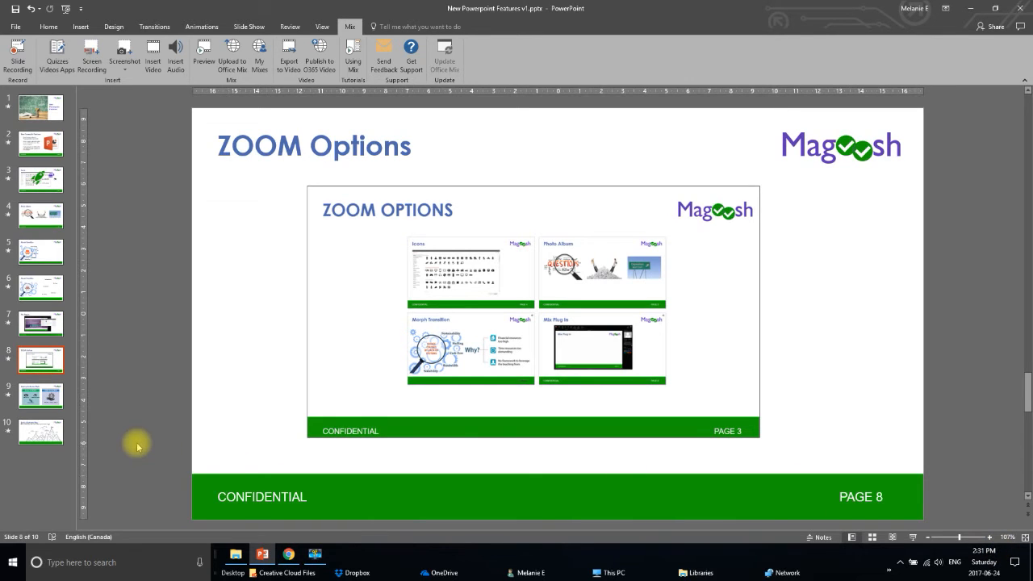
{"action": "left_click", "coordinate": [81, 29]}
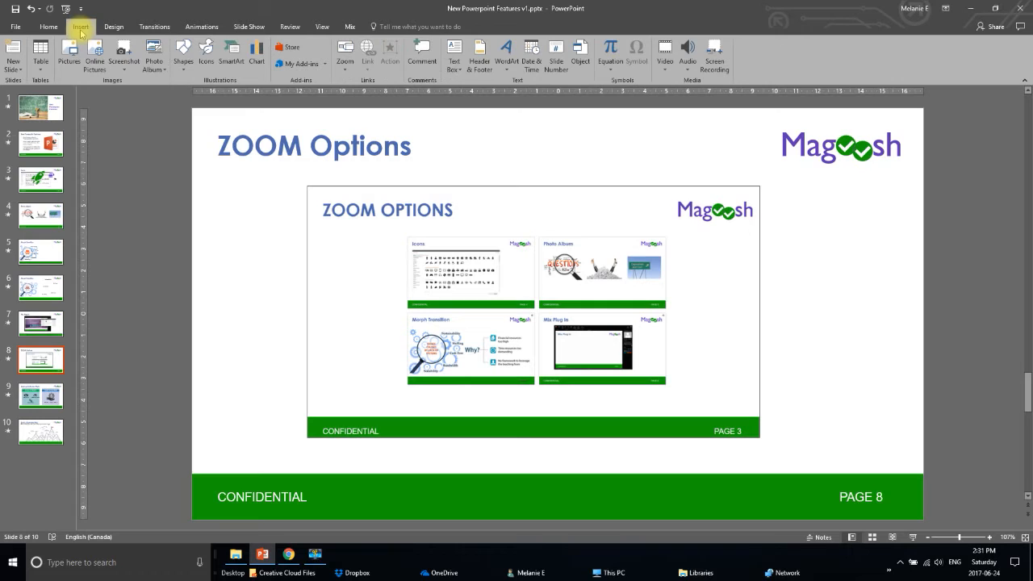
{"action": "left_click", "coordinate": [346, 75]}
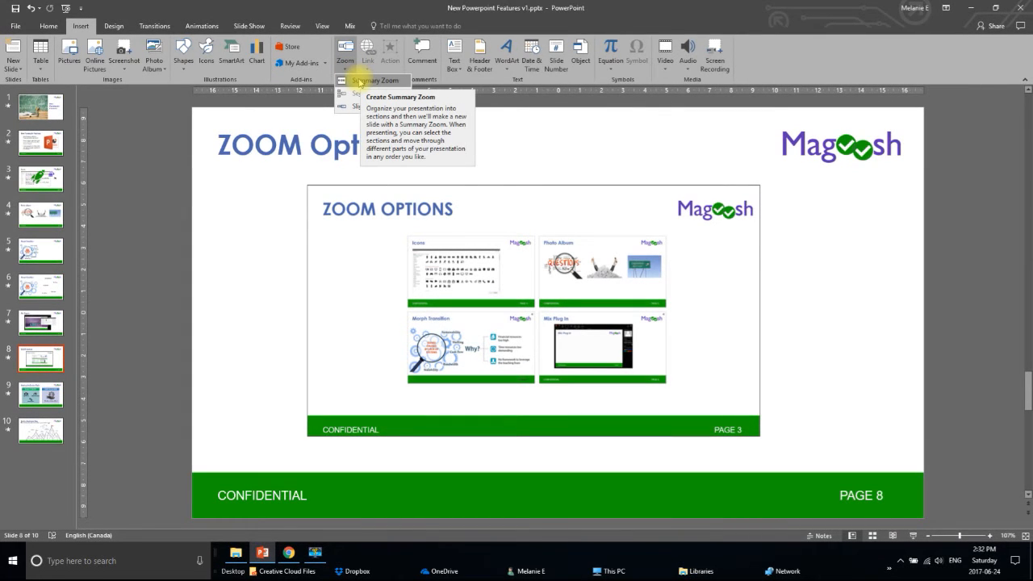
{"action": "left_click", "coordinate": [362, 82]}
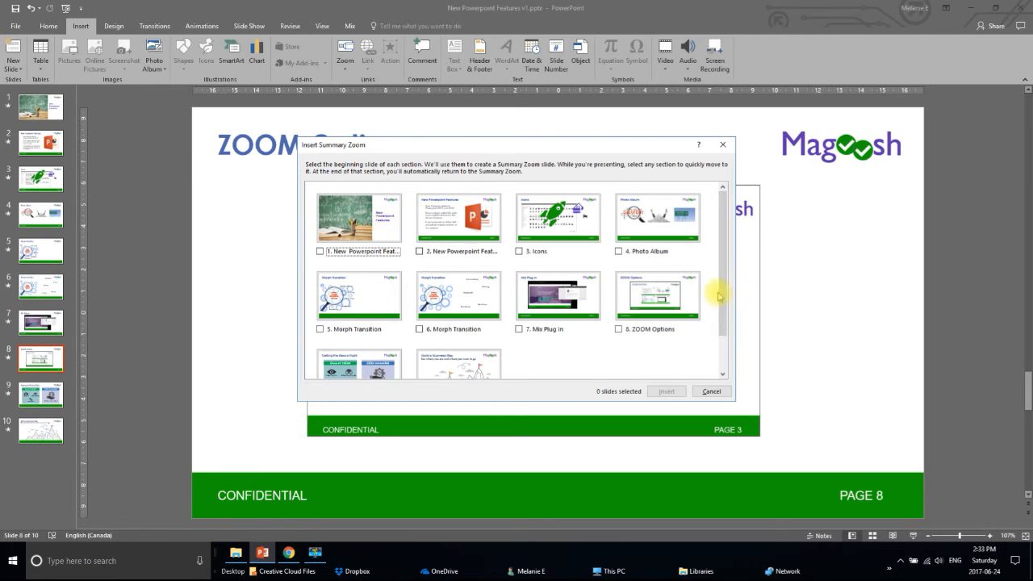
{"action": "left_click_drag", "start_coordinate": [722, 293], "coordinate": [726, 347]}
{"action": "left_click", "coordinate": [368, 331]}
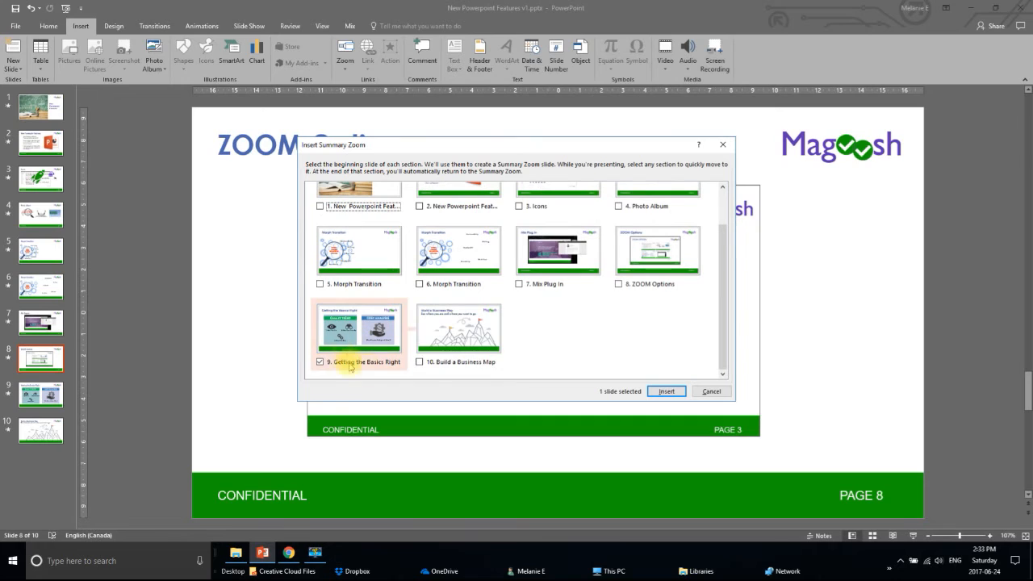
{"action": "left_click", "coordinate": [440, 361]}
{"action": "left_click", "coordinate": [628, 285]}
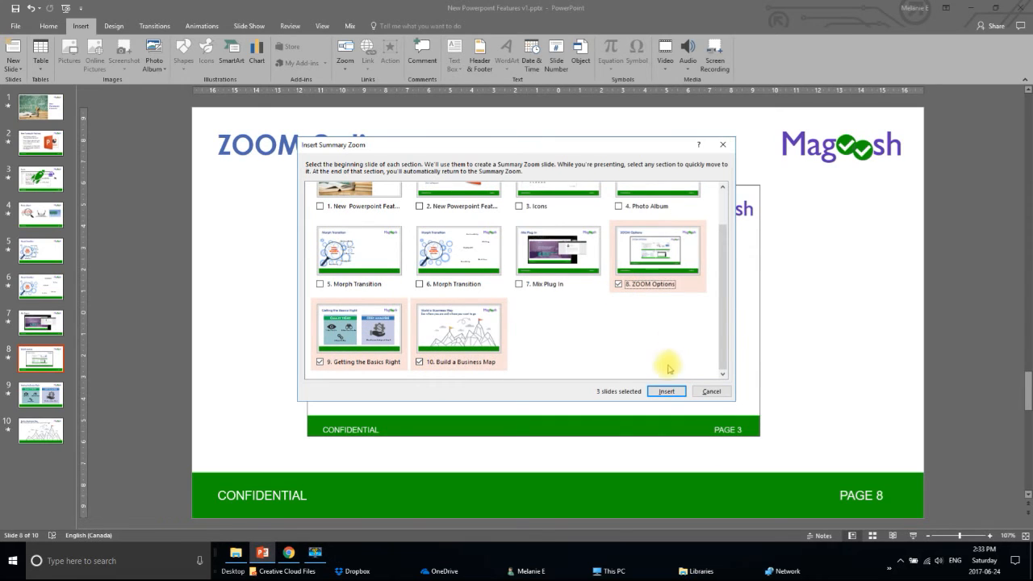
{"action": "left_click", "coordinate": [667, 391]}
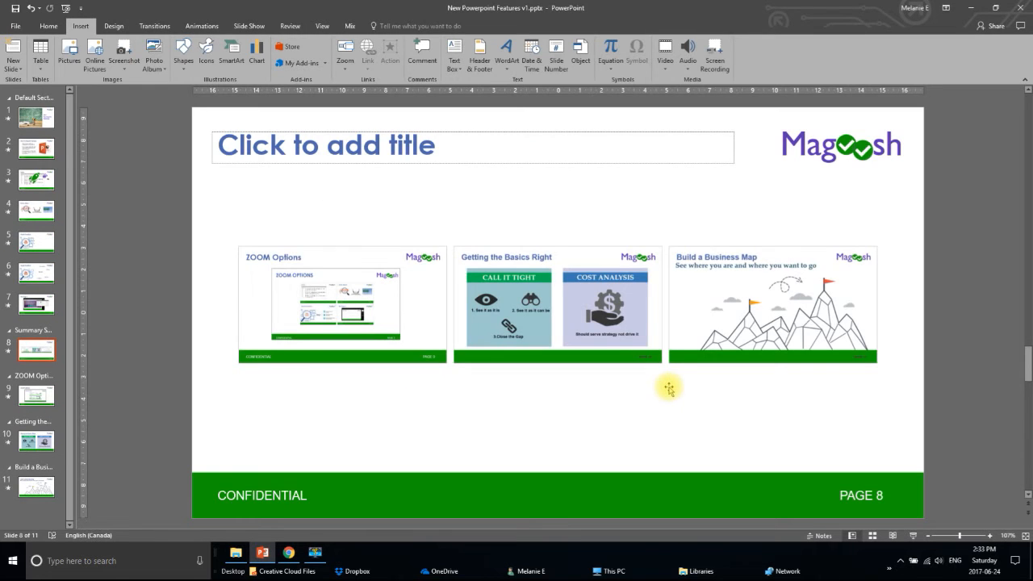